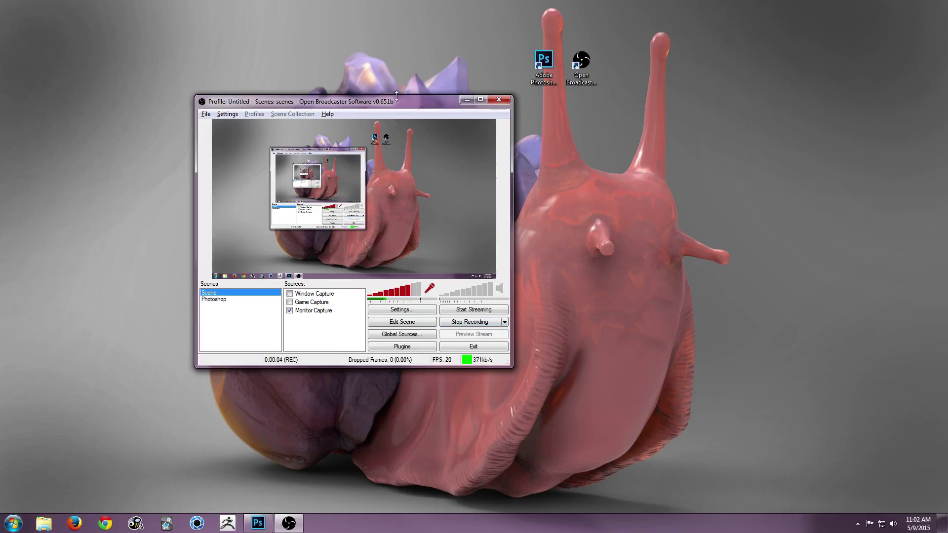
Reposition the OBS window, then start a new scene and cancel it.
drag(405, 105, 390, 79)
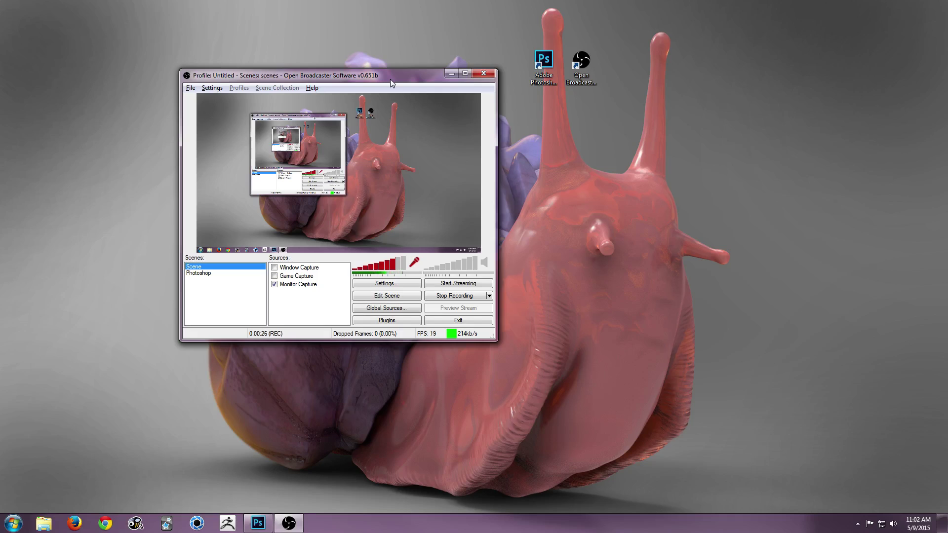
mouse_move(390, 79)
mouse_down()
mouse_move(426, 70)
mouse_move(381, 78)
mouse_up()
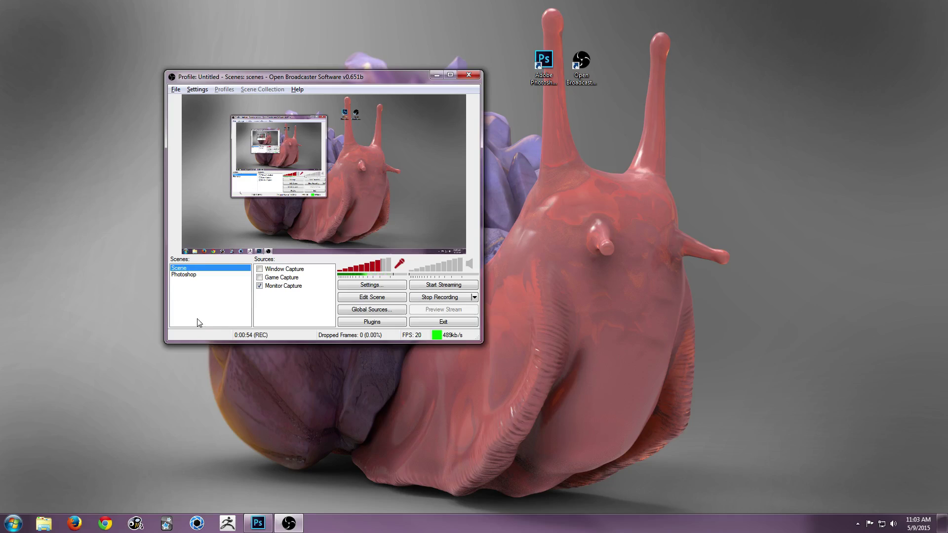
right_click(187, 307)
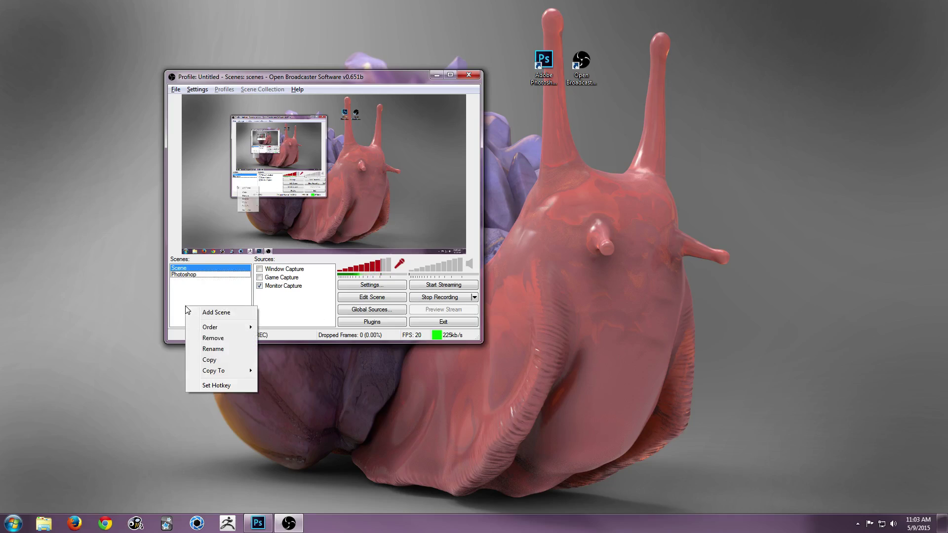
click(200, 312)
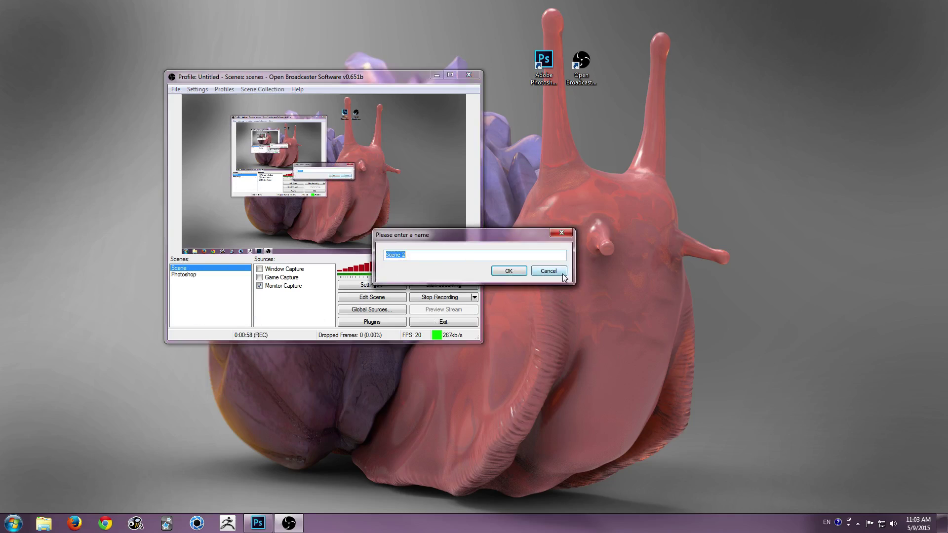
click(548, 271)
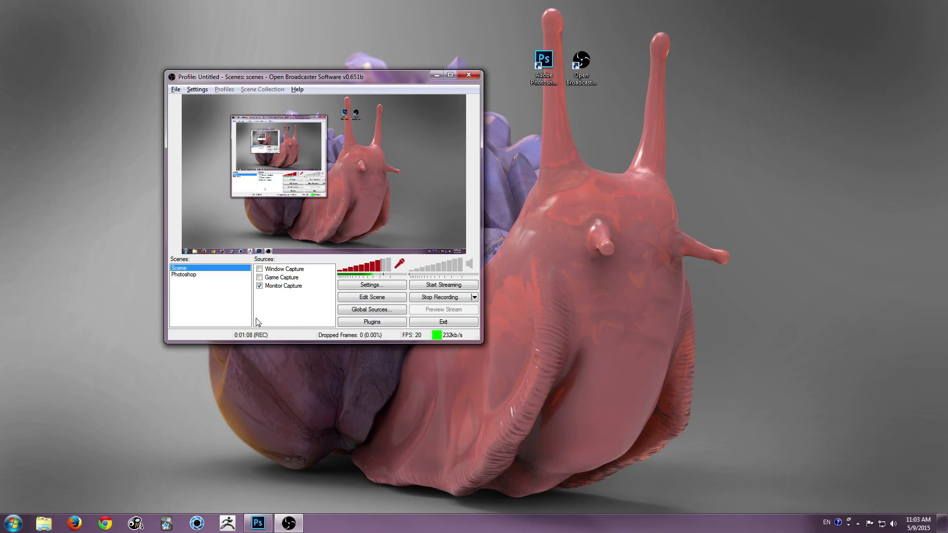
Open the add-source menu and close it without adding a source.
right_click(280, 308)
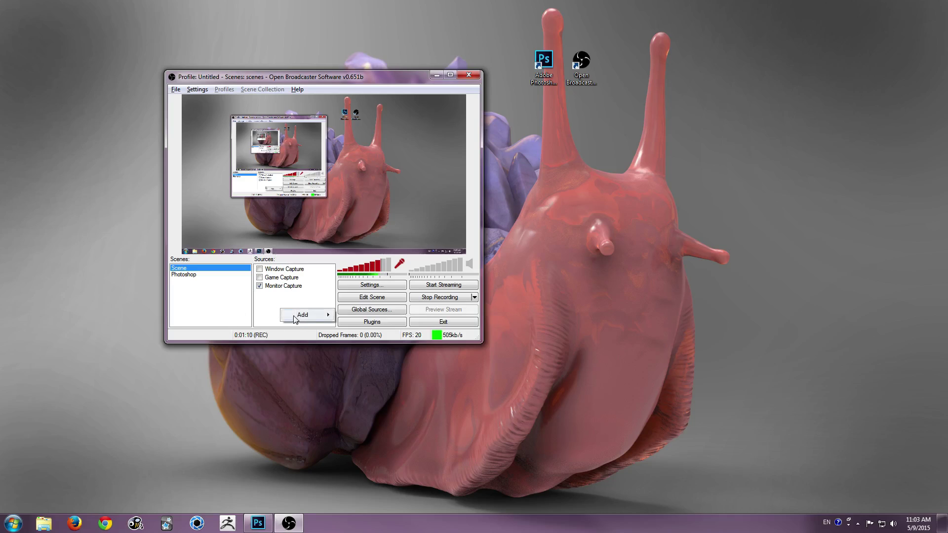
mouse_move(288, 315)
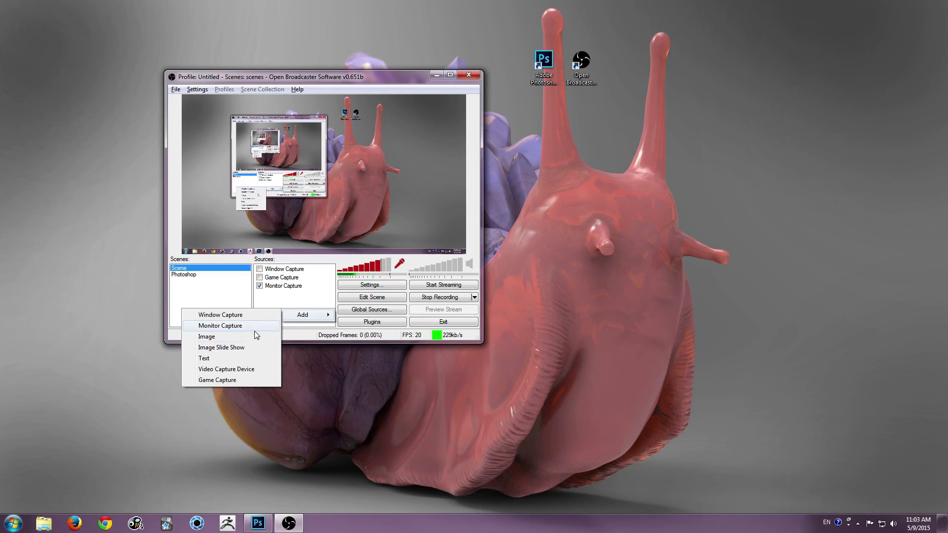
key(Escape)
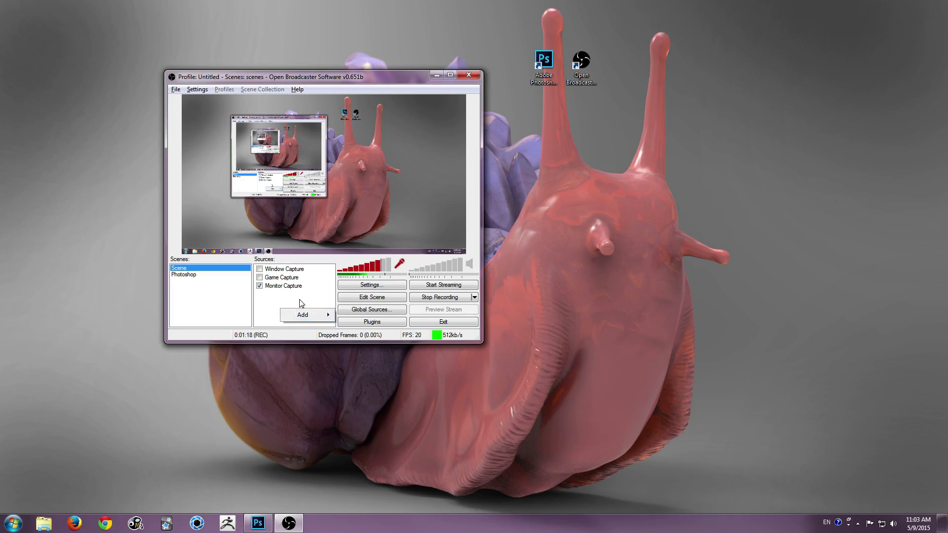
key(Escape)
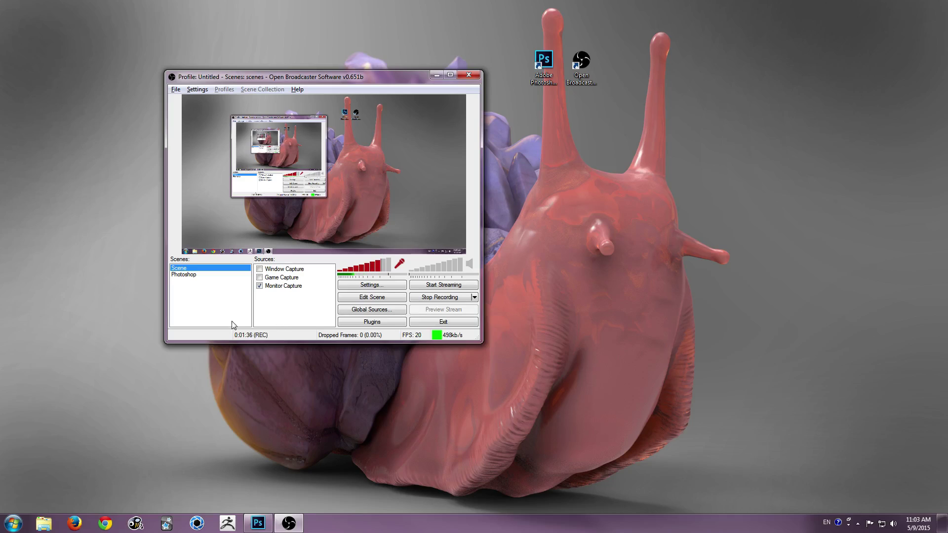
Keep Monitor Capture set to monitor 2 and dismiss the Aero performance warning.
right_click(283, 288)
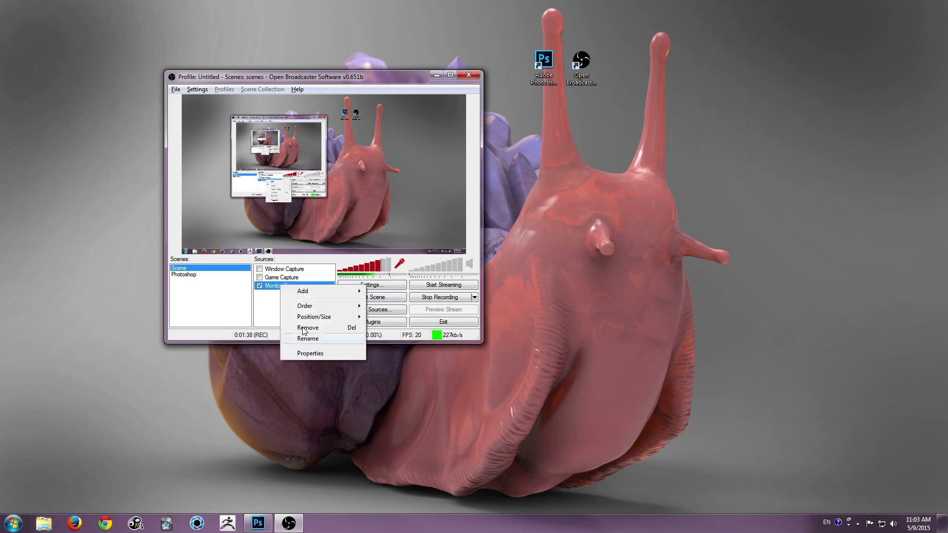
click(312, 351)
drag(490, 107, 669, 95)
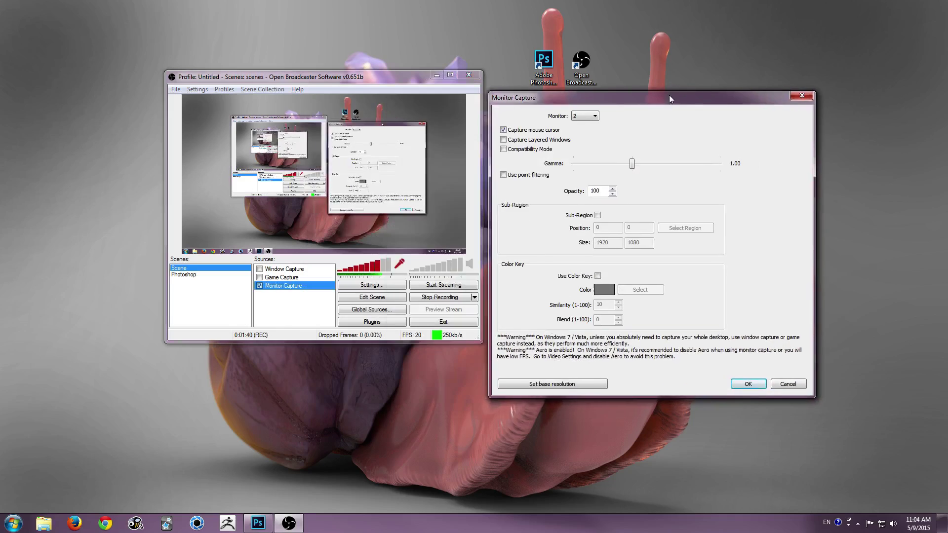
click(588, 116)
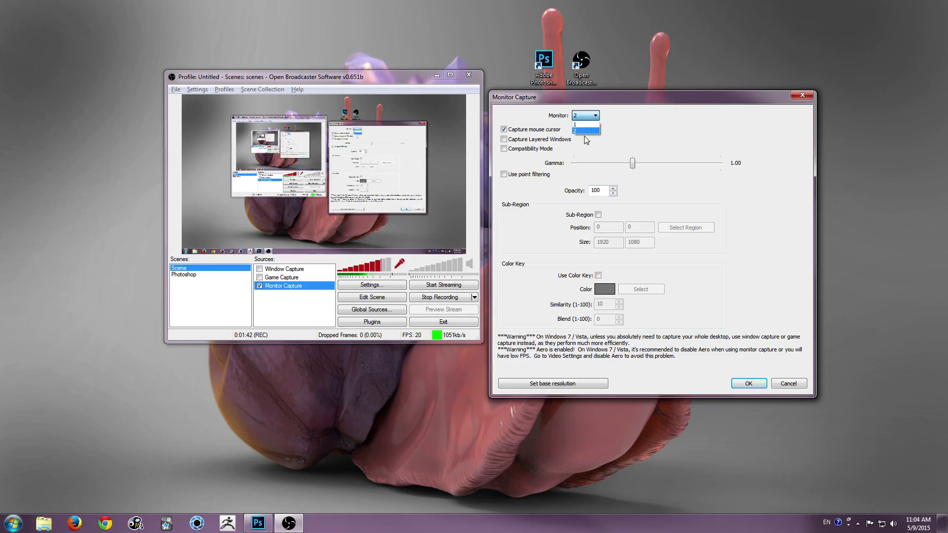
click(586, 130)
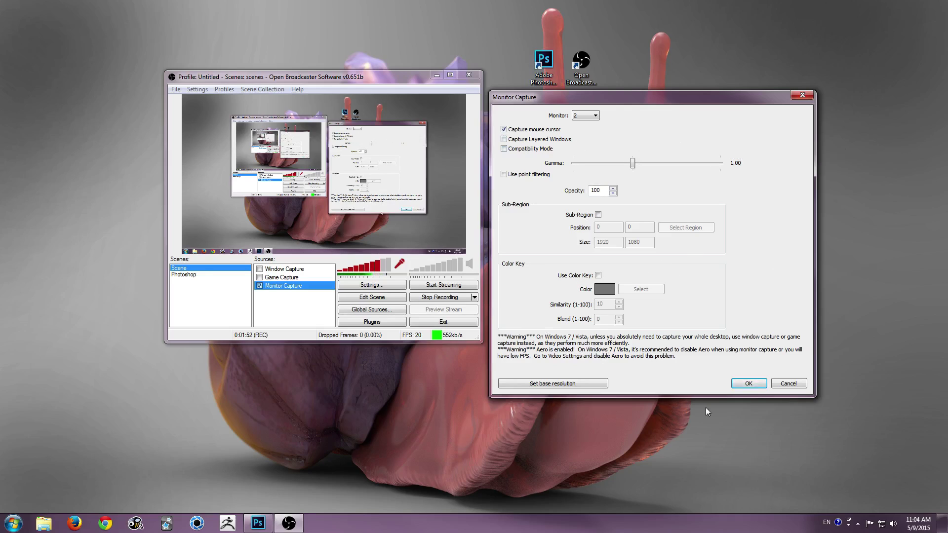
click(749, 384)
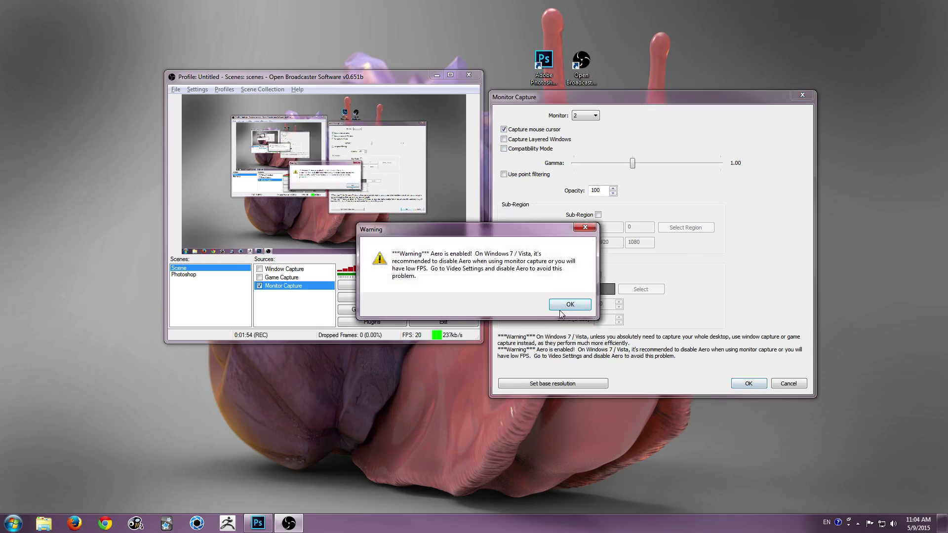
key(Return)
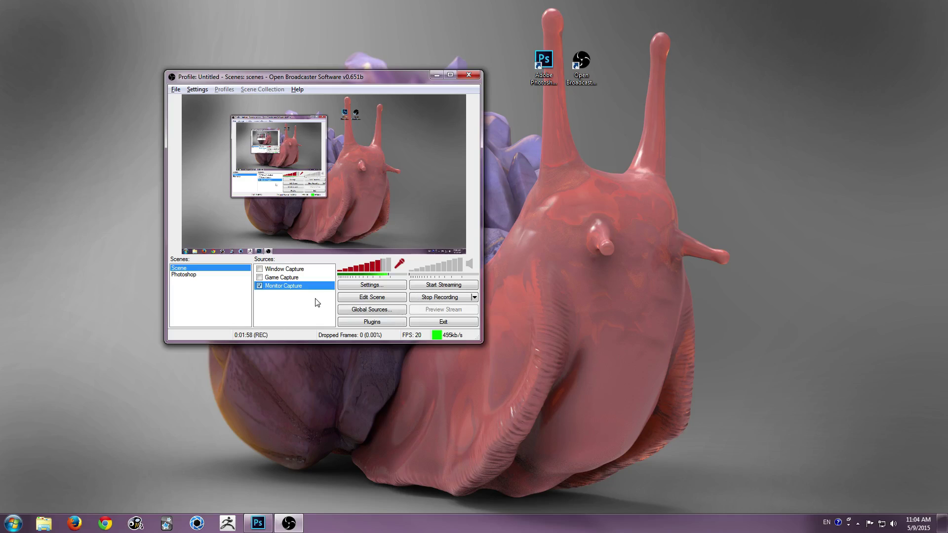
Turn on Disable Aero on the Settings Video page and apply it.
click(389, 289)
drag(418, 99, 626, 65)
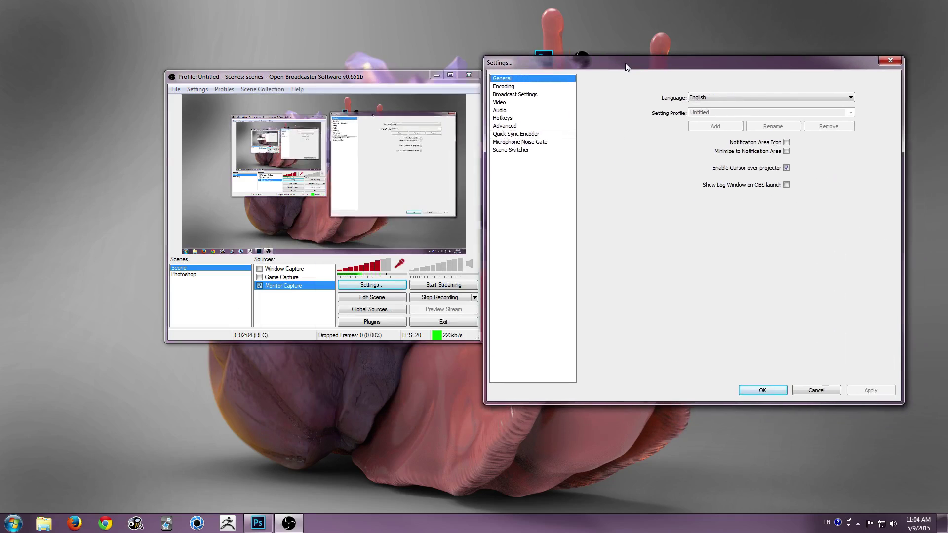
click(499, 103)
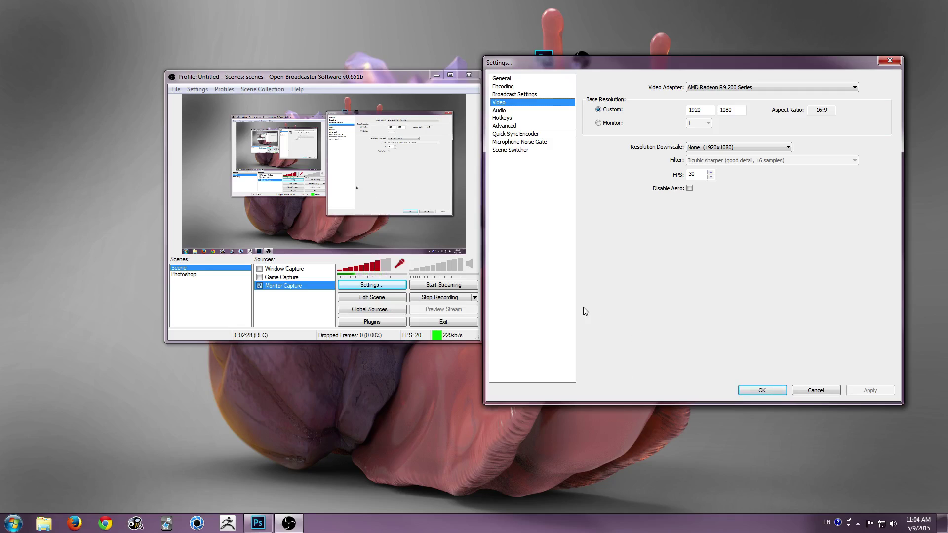
click(690, 188)
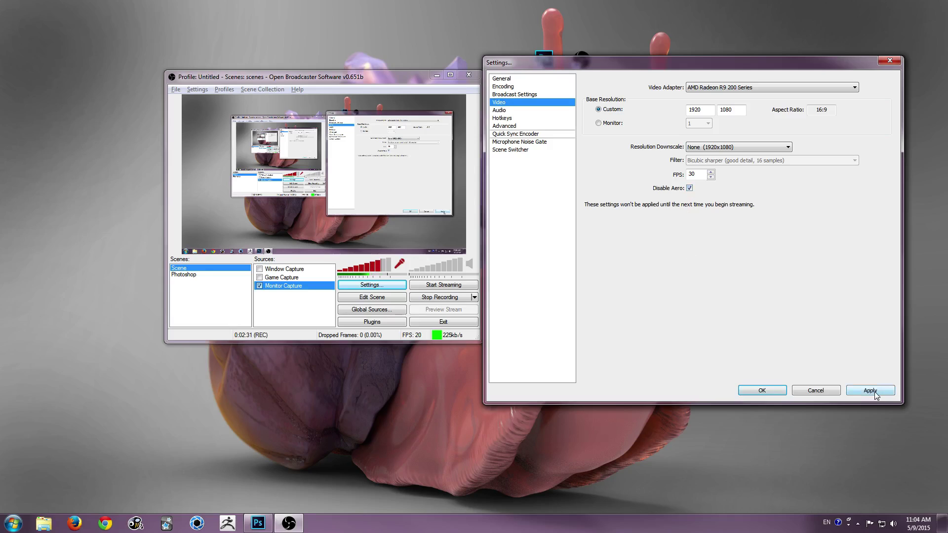
click(873, 391)
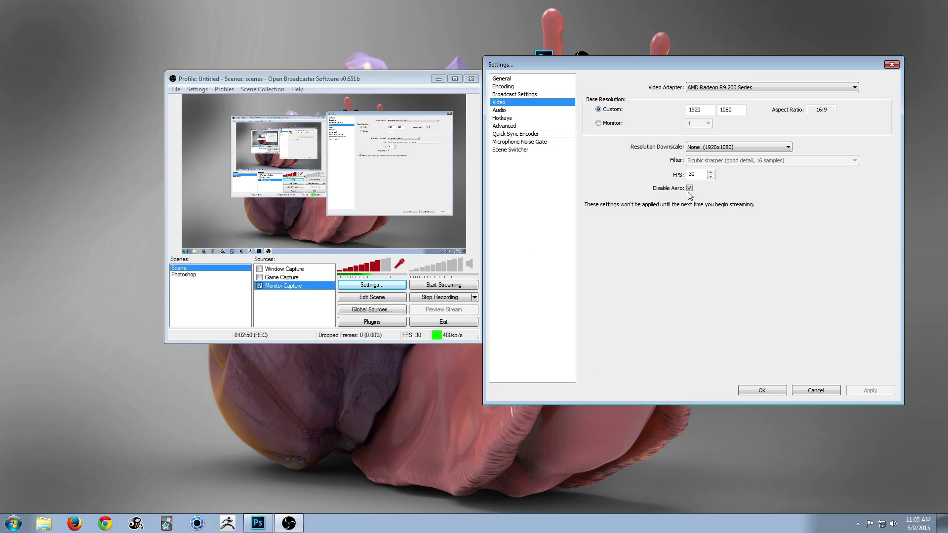
click(520, 87)
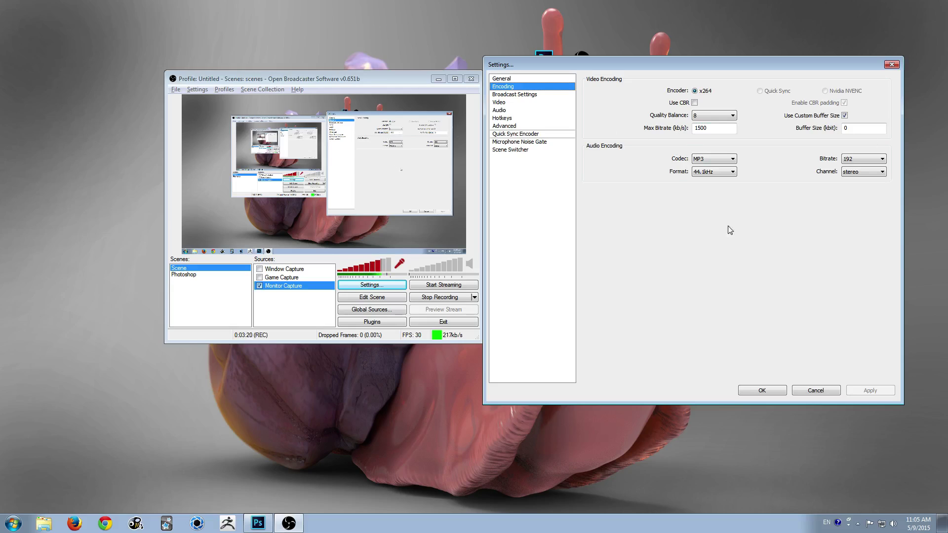
click(716, 115)
click(716, 115)
click(504, 102)
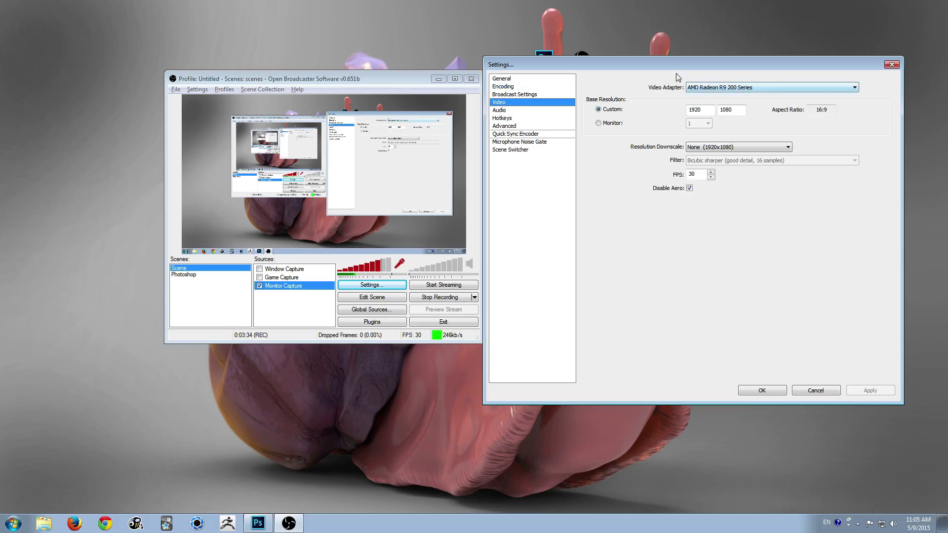
In Advanced settings, try cfr=0 and cfr=23 in the custom x264 field, ending at cfr=16.
click(514, 127)
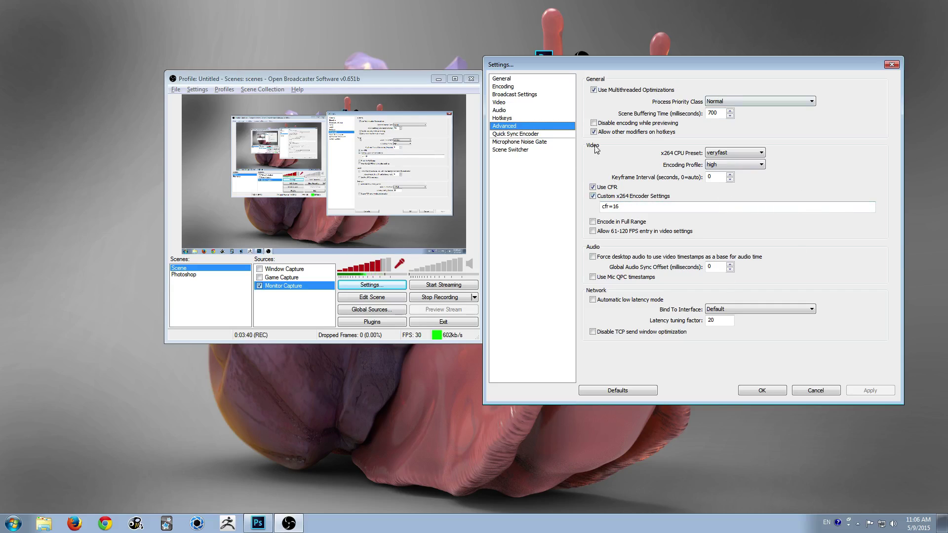
click(669, 203)
click(697, 207)
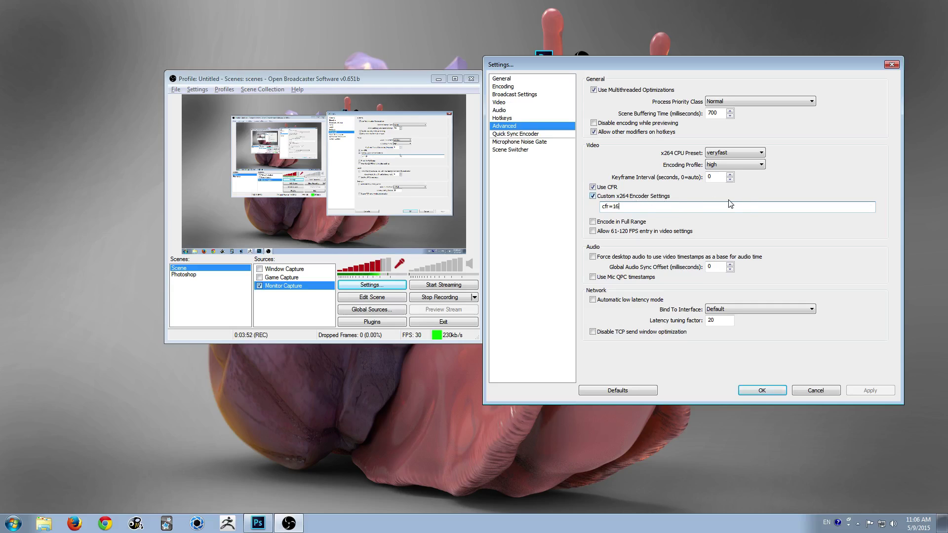
key(BackSpace)
key(BackSpace)
text(02)
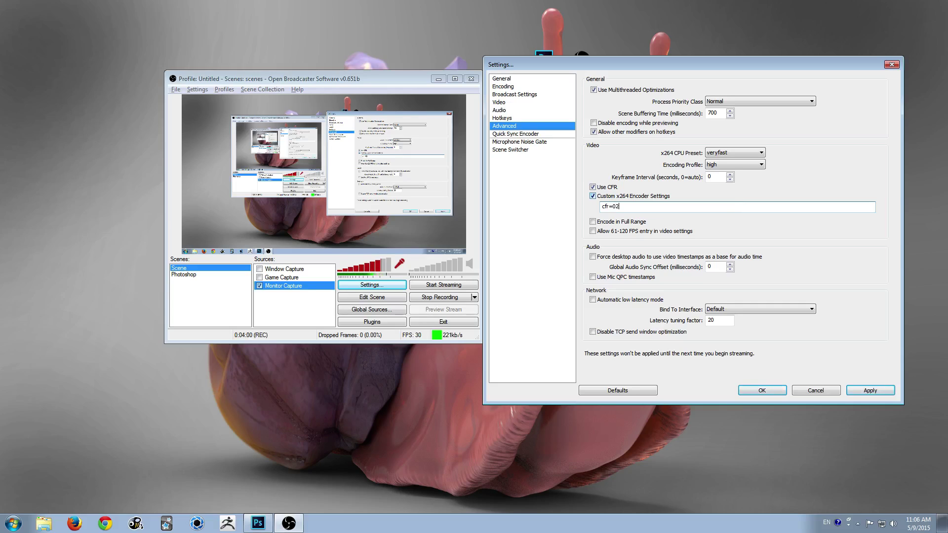
key(BackSpace)
text(23)
key(BackSpace)
key(BackSpace)
text(16)
Apply the advanced changes and return to Video settings to check the 30 FPS value.
click(520, 104)
click(505, 293)
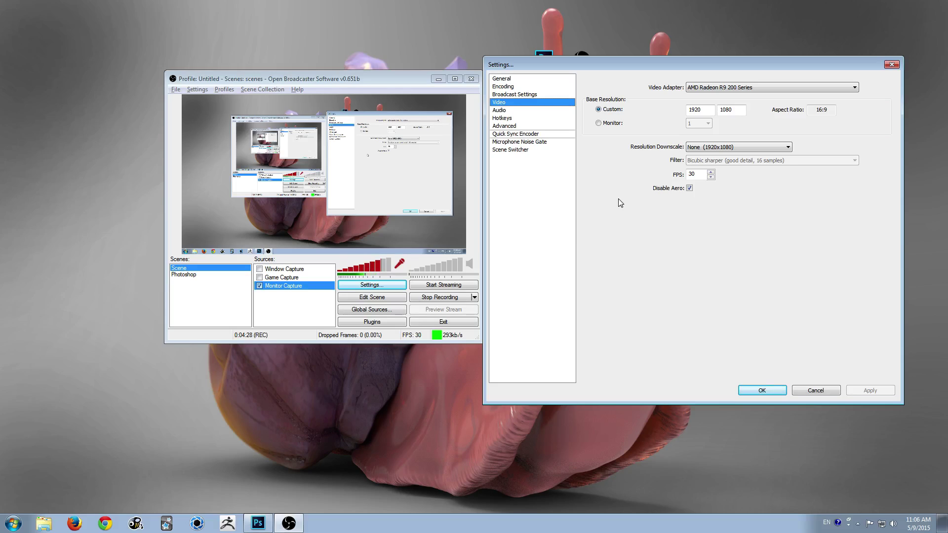
click(698, 180)
Accept the OBS settings and paint two red test strokes down the sketch's left side in Photoshop.
click(760, 393)
key(alt+Tab)
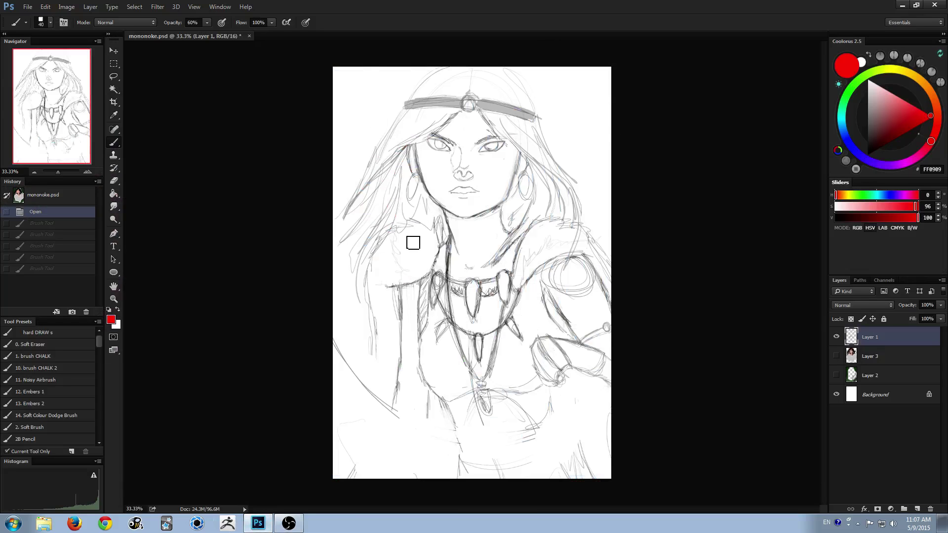
drag(378, 90, 339, 265)
mouse_move(367, 118)
mouse_down()
mouse_move(334, 380)
mouse_move(355, 455)
mouse_move(370, 420)
mouse_up()
Turn off Disable Aero in OBS Video settings and apply.
click(289, 524)
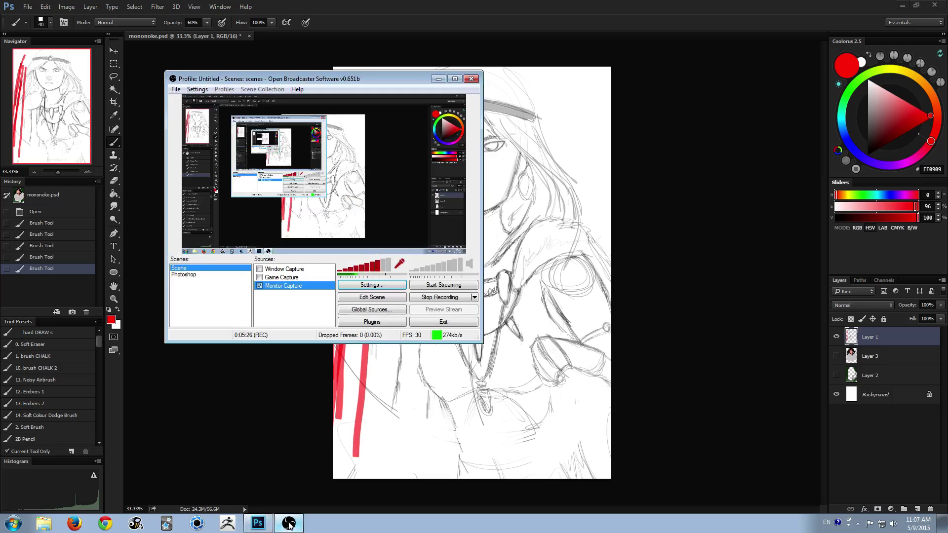
click(394, 285)
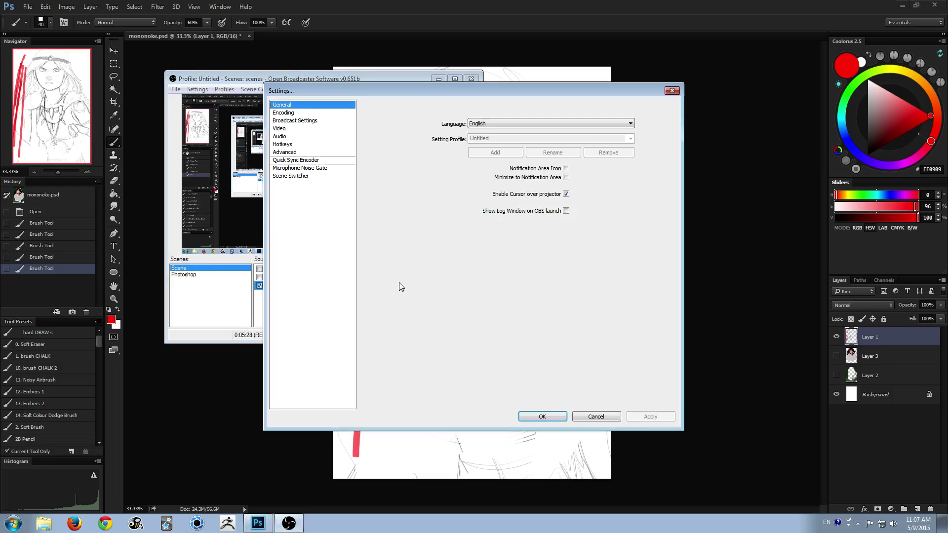
click(280, 137)
click(279, 128)
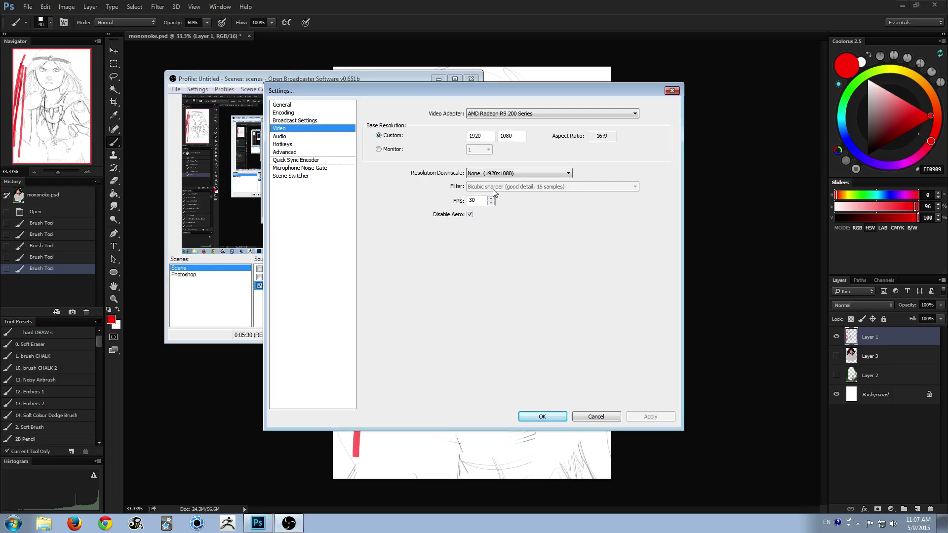
double_click(470, 214)
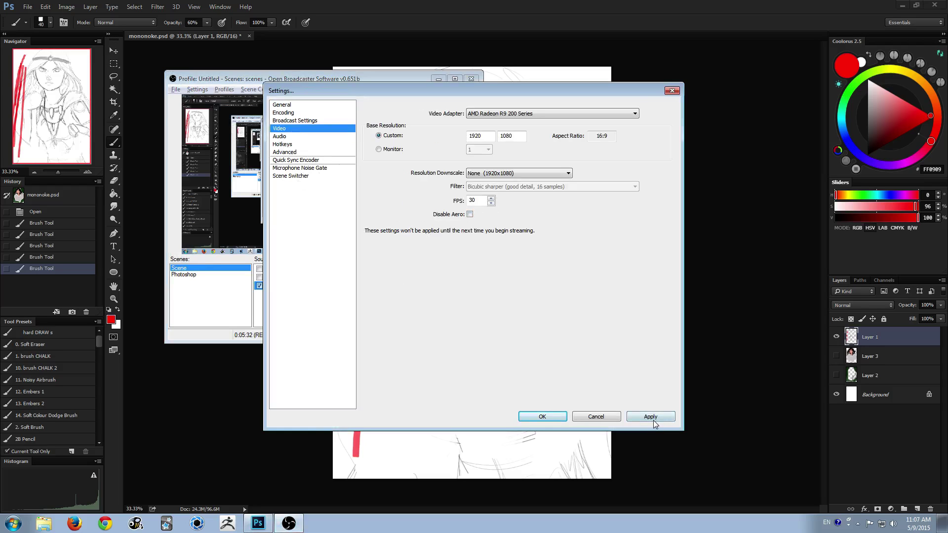
click(543, 416)
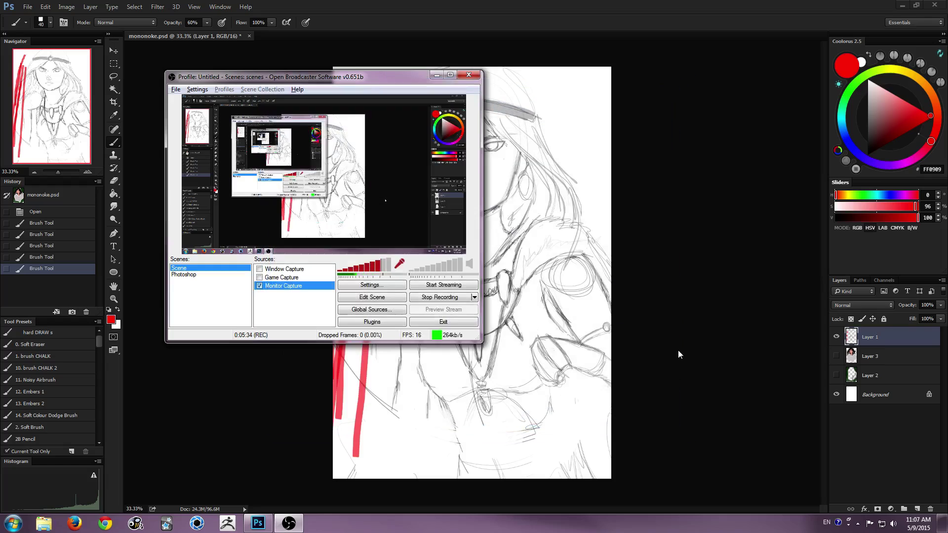
Paint long red test strokes down the right side of the canvas.
click(679, 355)
mouse_move(561, 69)
mouse_down()
mouse_move(579, 277)
mouse_move(590, 105)
mouse_move(588, 378)
mouse_up()
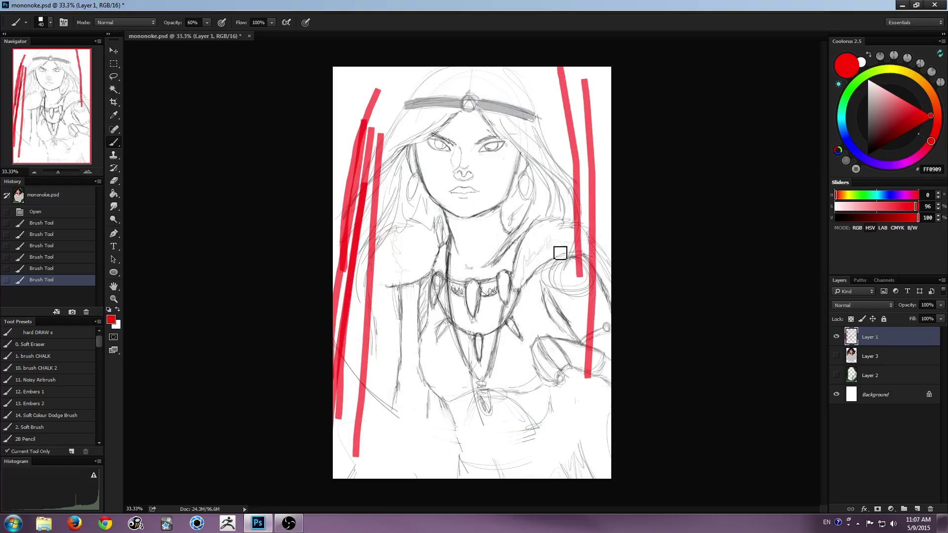
mouse_move(538, 120)
mouse_down()
mouse_move(546, 396)
mouse_move(532, 475)
mouse_move(548, 477)
mouse_up()
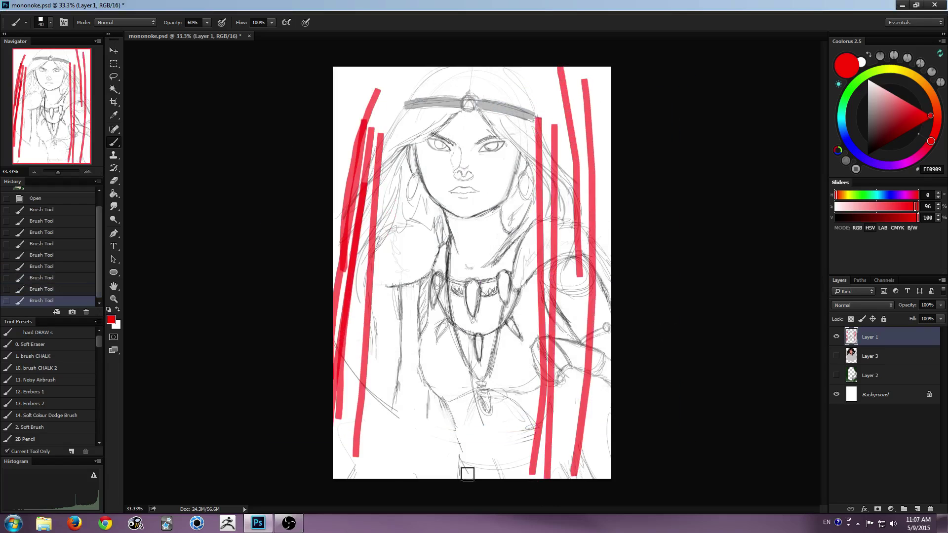
Turn Disable Aero back on in OBS Video settings, apply, and close.
click(288, 525)
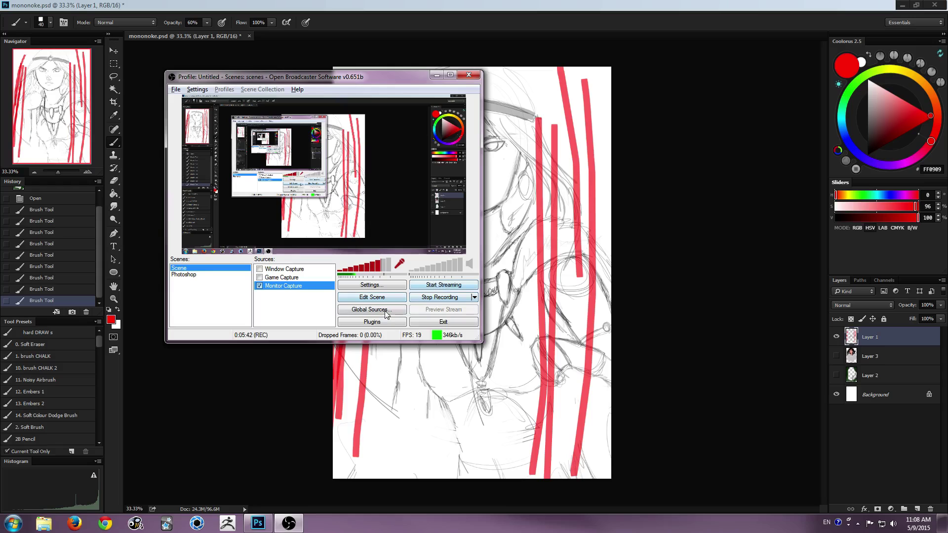
click(381, 286)
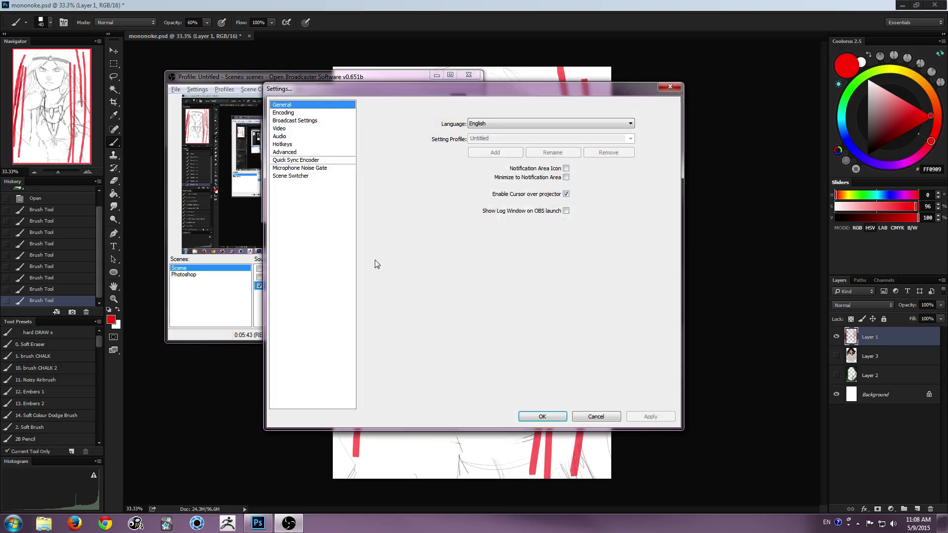
click(282, 128)
click(470, 213)
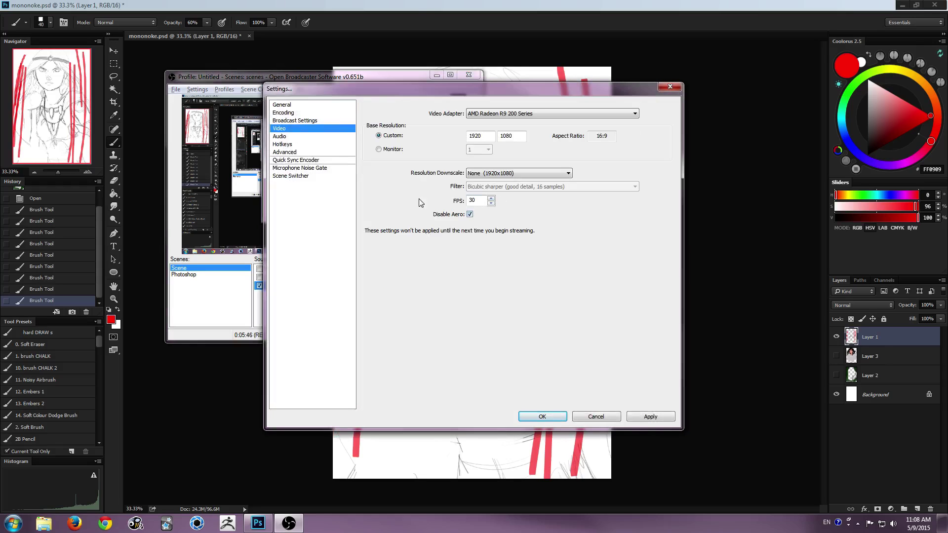
click(650, 417)
click(542, 417)
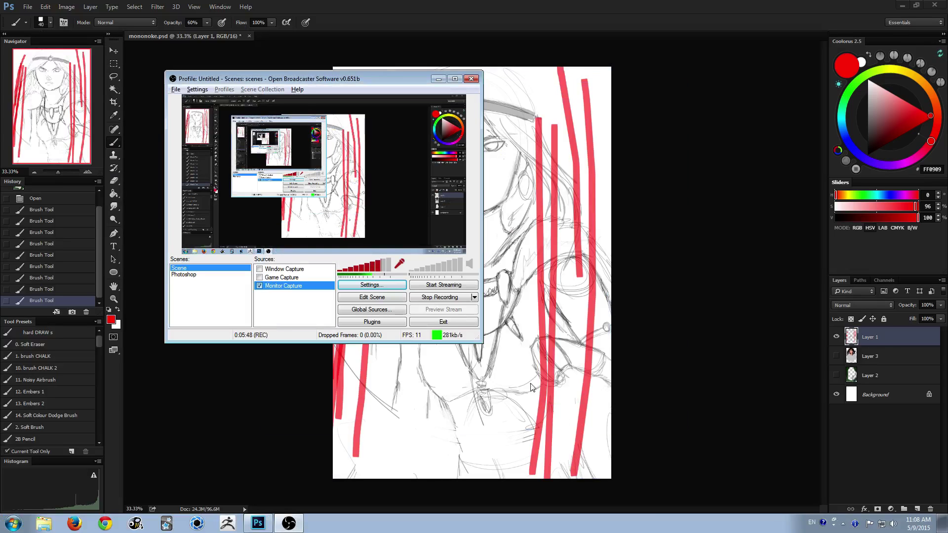